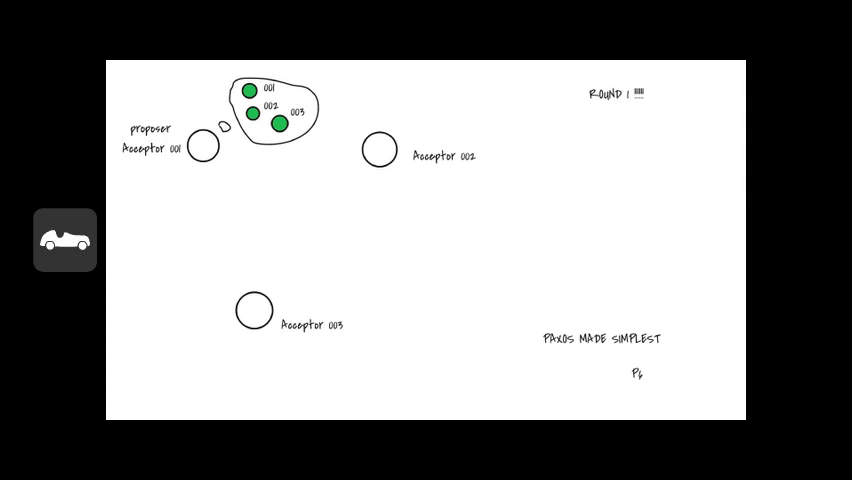
Circle the proposer with its vote bubble, then advance through the slides to the SUCCESS slide.
{"action": "mouse_move", "coordinate": [215, 72]}
{"action": "left_mouse_down"}
{"action": "mouse_move", "coordinate": [170, 95]}
{"action": "mouse_move", "coordinate": [340, 180]}
{"action": "mouse_move", "coordinate": [215, 75]}
{"action": "left_mouse_up"}
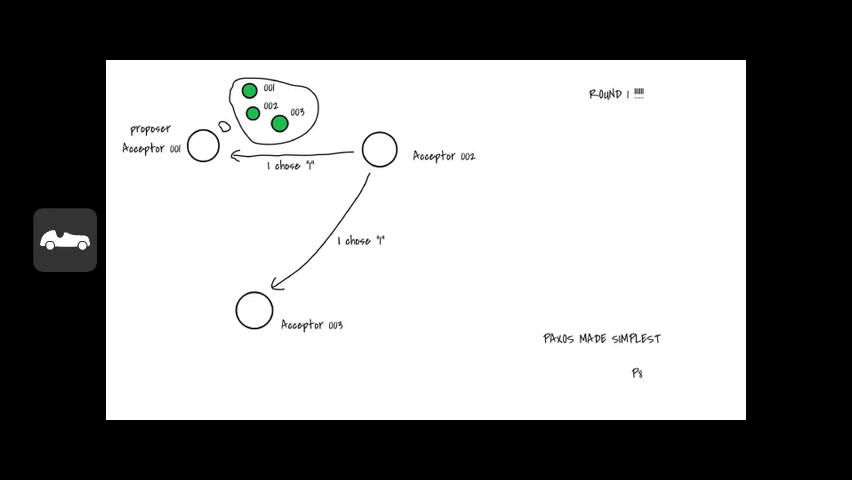
{"action": "key", "text": "Right"}
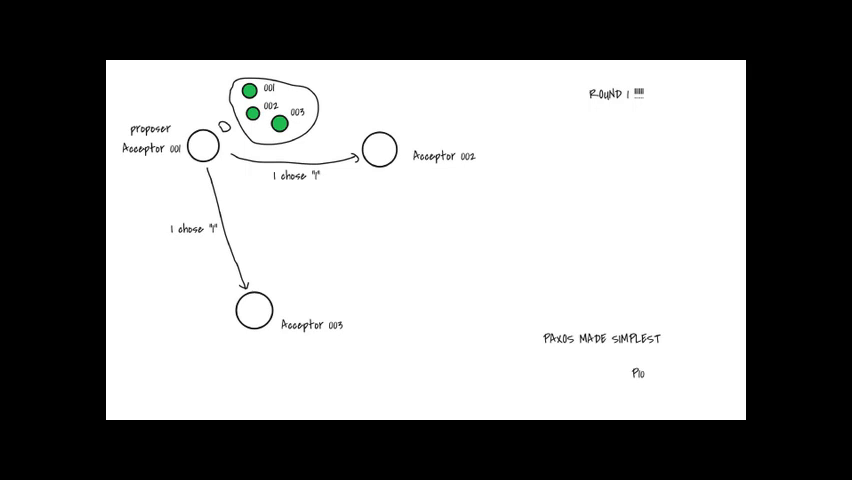
{"action": "key", "text": "Right"}
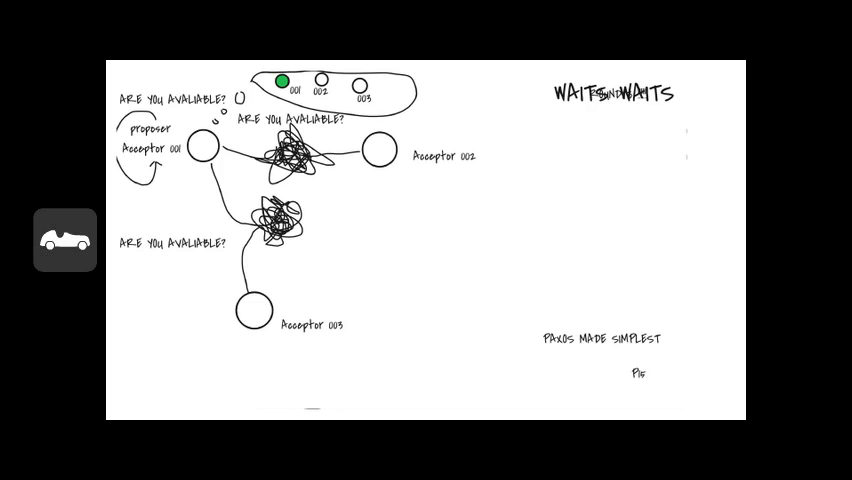
Circle the tangled messages toward Acceptors 002 and 003 and mark the WAITS heading.
{"action": "left_click_drag", "start_coordinate": [270, 120], "coordinate": [370, 180]}
{"action": "left_click_drag", "start_coordinate": [240, 200], "coordinate": [330, 260]}
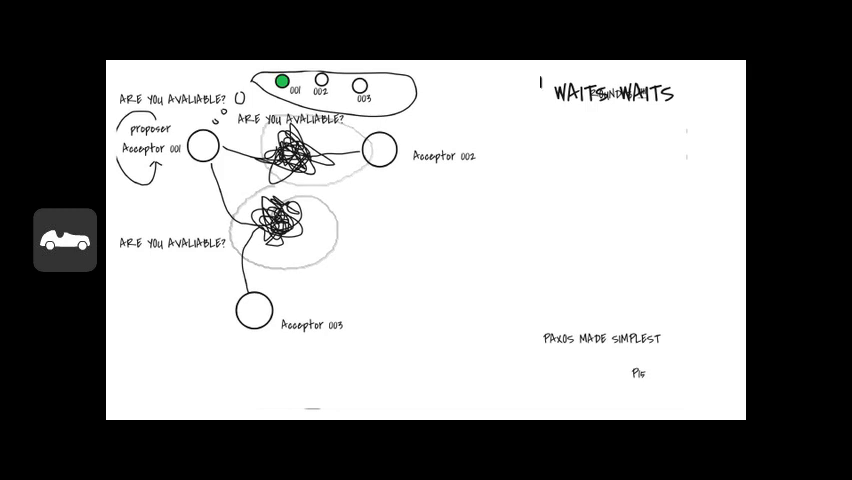
{"action": "mouse_move", "coordinate": [543, 68]}
{"action": "left_mouse_down"}
{"action": "mouse_move", "coordinate": [690, 66]}
{"action": "mouse_move", "coordinate": [548, 75]}
{"action": "left_mouse_up"}
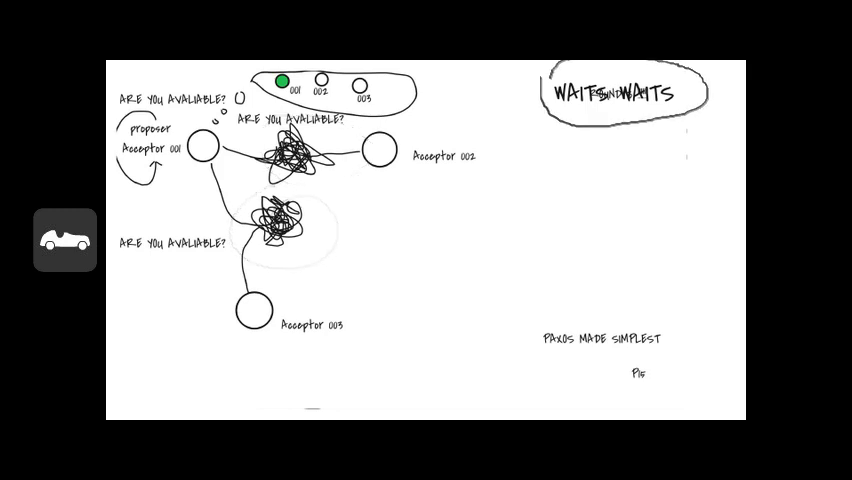